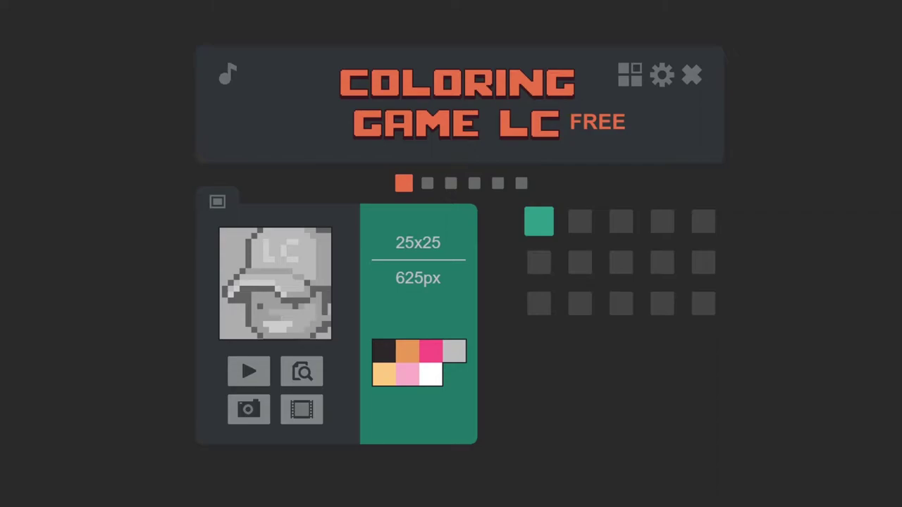
# Compare the 25x25 and 25x30 tiles and select the 25x30 girl portrait.
pyautogui.click(580, 221)
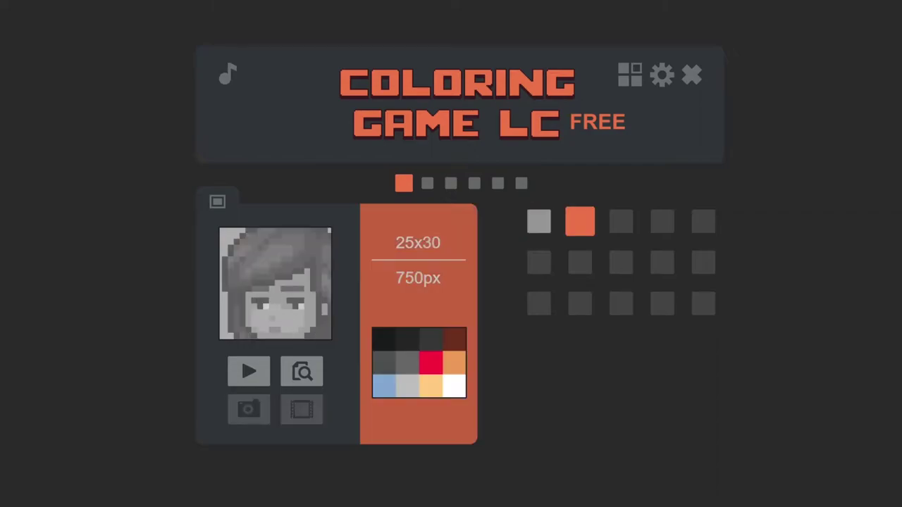
pyautogui.click(539, 222)
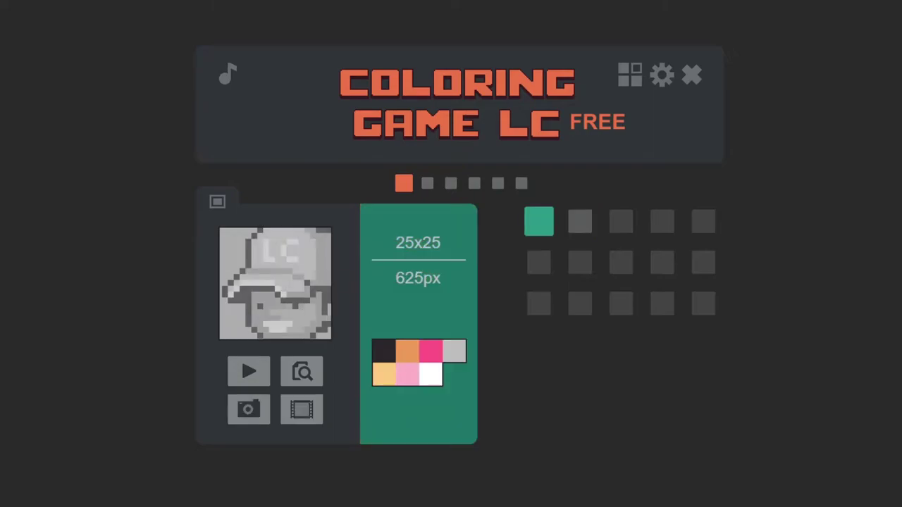
pyautogui.click(580, 221)
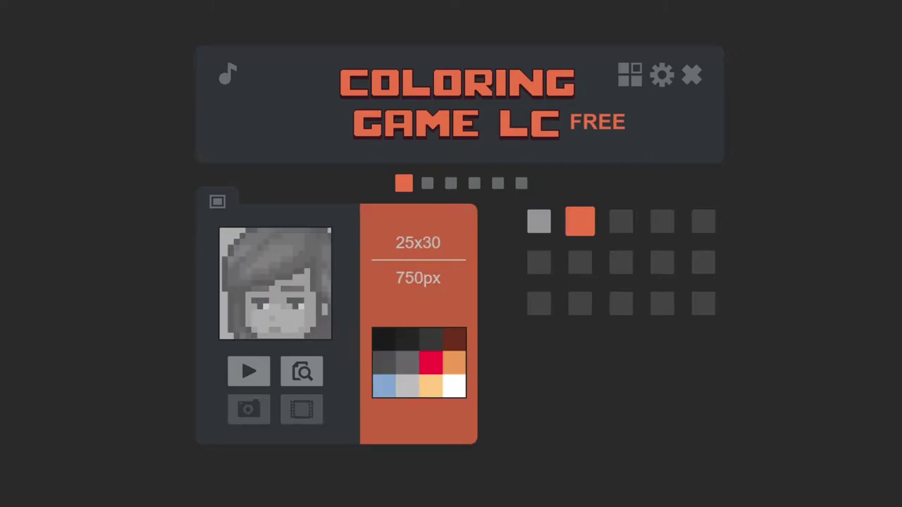
pyautogui.click(539, 221)
pyautogui.click(580, 221)
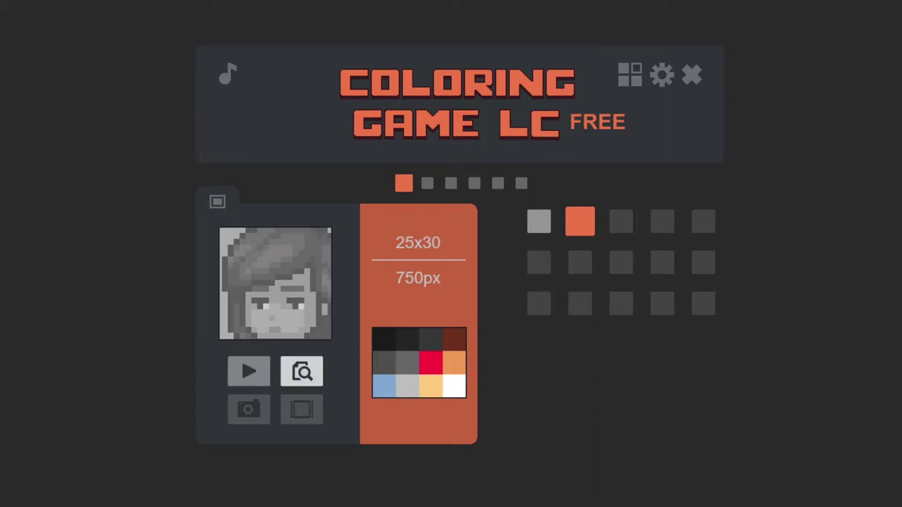
# Start colouring and fill the top-row, right-outline and diagonal colour-1 cells black.
pyautogui.click(248, 371)
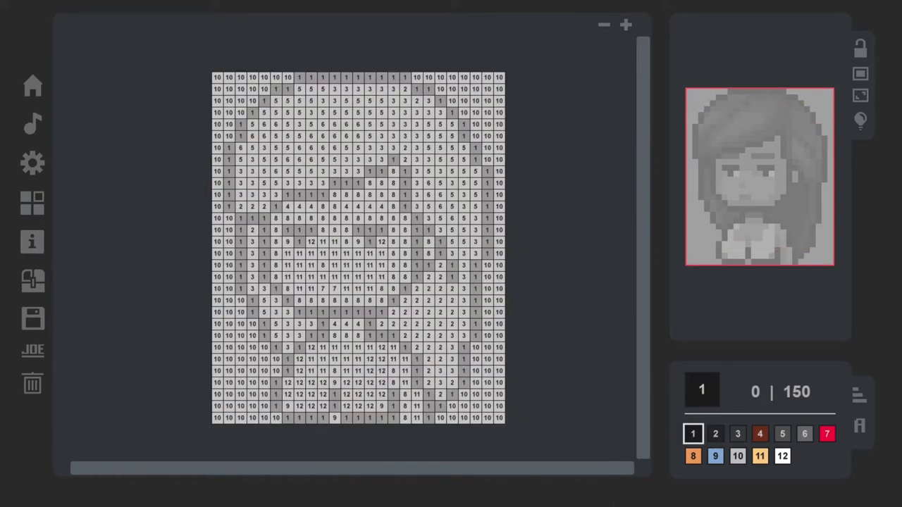
pyautogui.moveTo(299, 78)
pyautogui.mouseDown()
pyautogui.moveTo(405, 77)
pyautogui.moveTo(464, 124)
pyautogui.moveTo(487, 195)
pyautogui.moveTo(487, 253)
pyautogui.moveTo(463, 382)
pyautogui.moveTo(429, 418)
pyautogui.moveTo(417, 359)
pyautogui.moveTo(370, 336)
pyautogui.moveTo(440, 241)
pyautogui.moveTo(452, 277)
pyautogui.mouseUp()
pyautogui.click(428, 265)
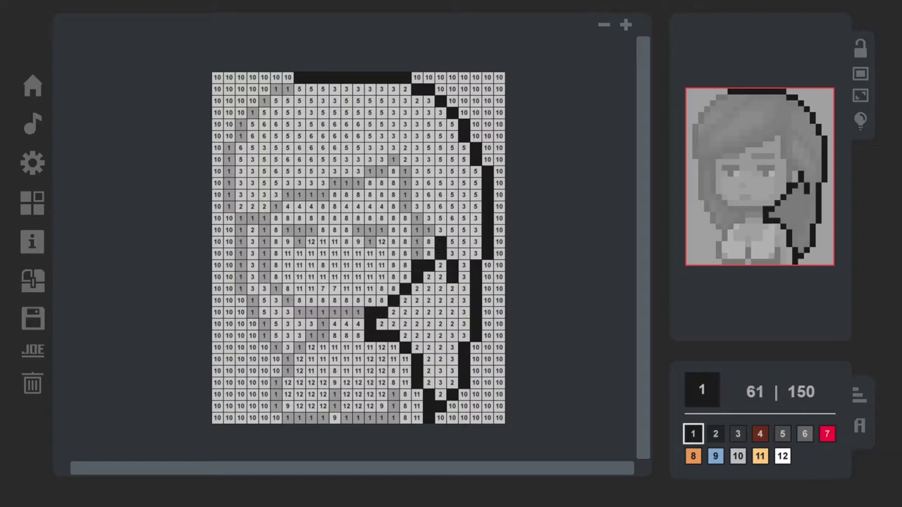
pyautogui.moveTo(417, 218); pyautogui.dragTo(417, 253)
pyautogui.click(428, 230)
pyautogui.moveTo(405, 171); pyautogui.dragTo(405, 206)
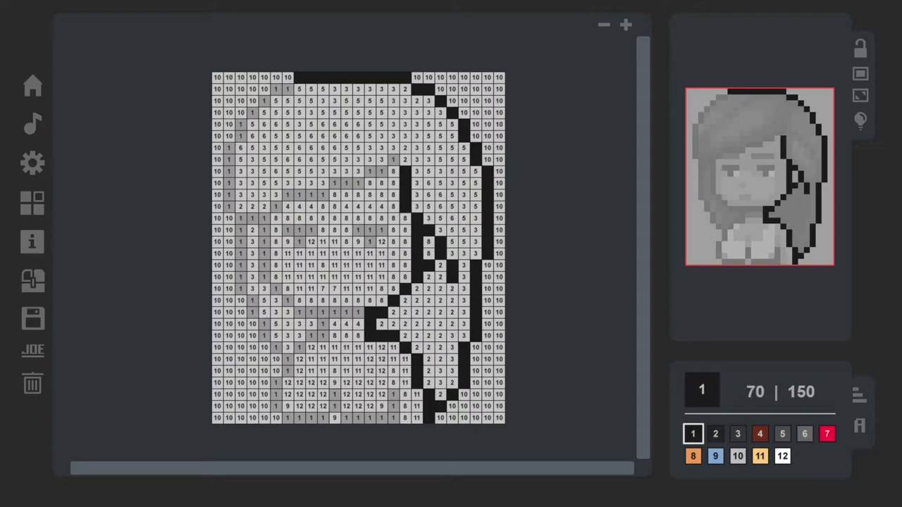
pyautogui.click(394, 159)
pyautogui.moveTo(381, 171); pyautogui.dragTo(287, 195)
pyautogui.click(358, 183)
# Blacken the bangs outline, the left outline and the left-side column cells.
pyautogui.click(276, 206)
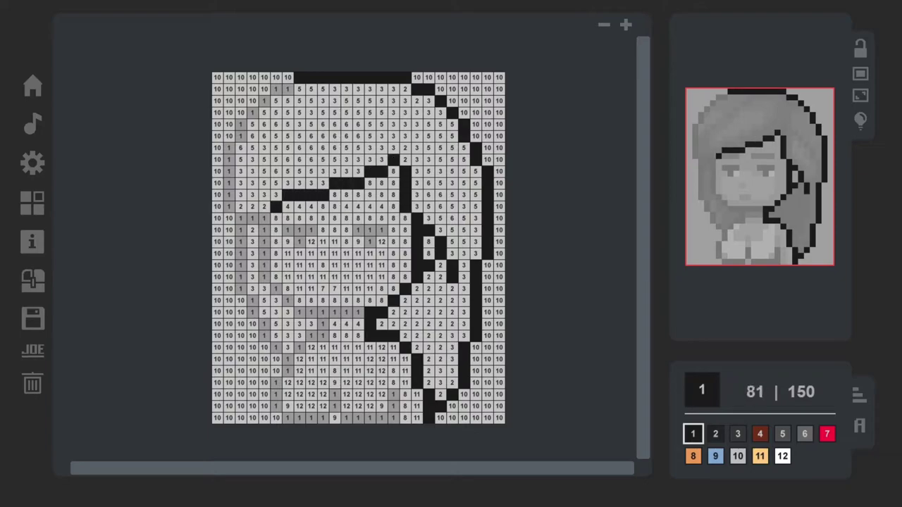
pyautogui.moveTo(275, 89); pyautogui.dragTo(287, 89)
pyautogui.click(263, 100)
pyautogui.moveTo(252, 112)
pyautogui.mouseDown()
pyautogui.moveTo(240, 124)
pyautogui.moveTo(229, 207)
pyautogui.moveTo(263, 217)
pyautogui.moveTo(263, 277)
pyautogui.mouseUp()
pyautogui.click(240, 136)
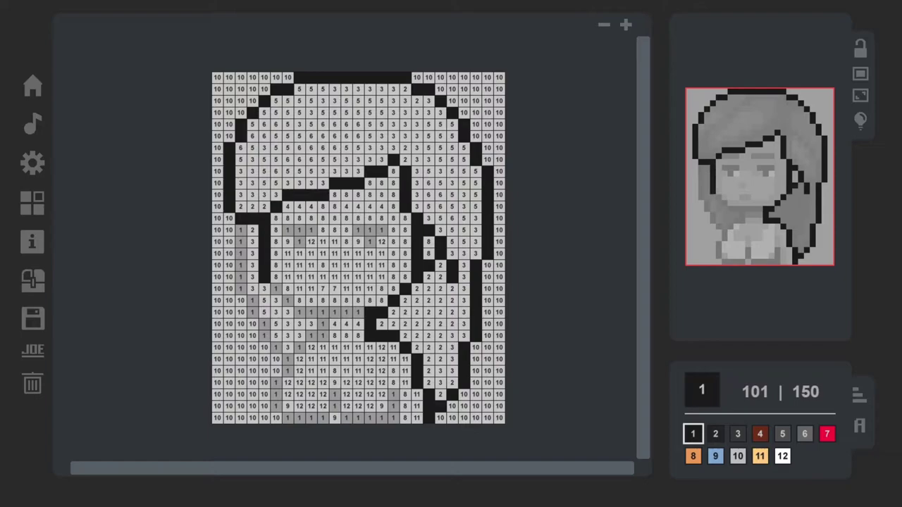
pyautogui.moveTo(240, 230)
pyautogui.mouseDown()
pyautogui.moveTo(241, 289)
pyautogui.moveTo(287, 371)
pyautogui.moveTo(275, 406)
pyautogui.moveTo(392, 418)
pyautogui.moveTo(393, 395)
pyautogui.mouseUp()
# Fill the remaining black cells around the chin, lower middle and face, reaching 150/150.
pyautogui.click(276, 347)
pyautogui.moveTo(299, 348)
pyautogui.mouseDown()
pyautogui.moveTo(323, 312)
pyautogui.moveTo(357, 312)
pyautogui.mouseUp()
pyautogui.click(288, 300)
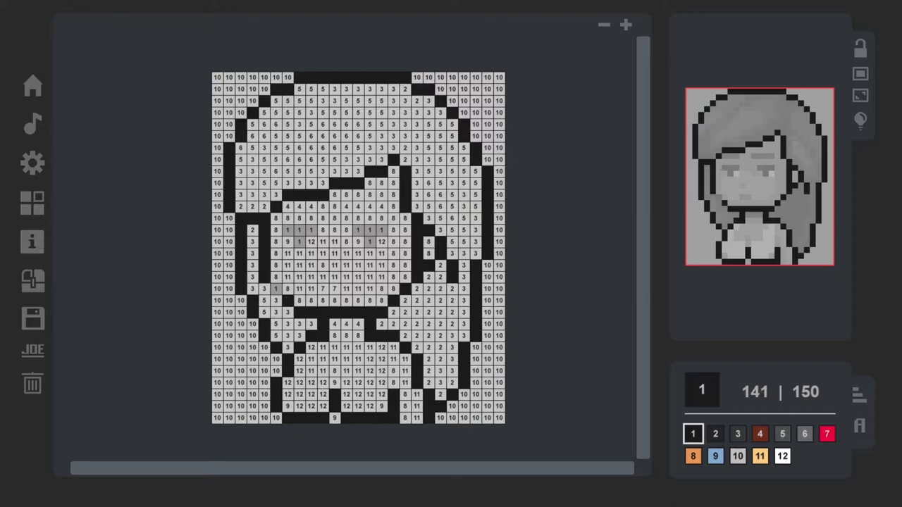
pyautogui.click(288, 229)
pyautogui.moveTo(299, 230); pyautogui.dragTo(381, 230)
pyautogui.click(299, 242)
pyautogui.click(369, 242)
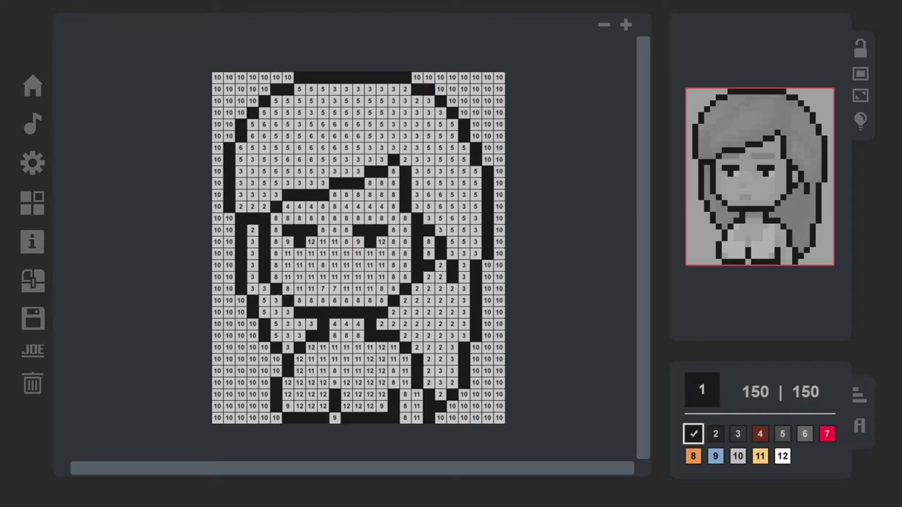
# Paint all 46 colour-2 cells on the left, top and lower-right hair.
pyautogui.moveTo(405, 148); pyautogui.dragTo(404, 159)
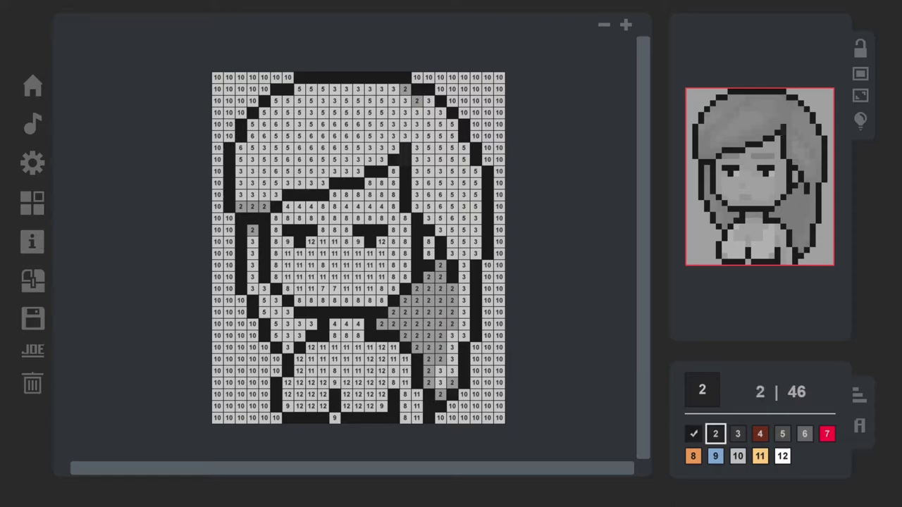
pyautogui.click(416, 101)
pyautogui.moveTo(240, 207); pyautogui.dragTo(264, 206)
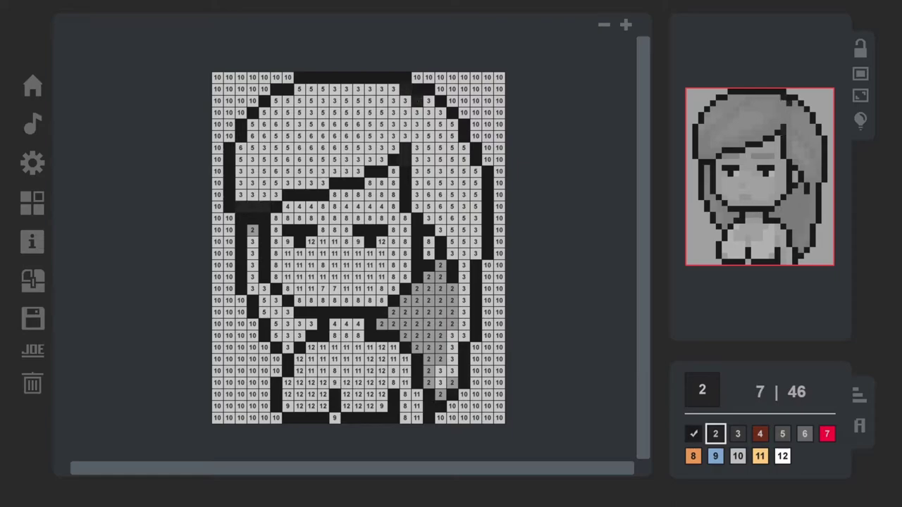
pyautogui.click(253, 230)
pyautogui.moveTo(440, 265); pyautogui.dragTo(440, 359)
pyautogui.moveTo(452, 323)
pyautogui.mouseDown()
pyautogui.moveTo(452, 289)
pyautogui.moveTo(429, 383)
pyautogui.mouseUp()
pyautogui.click(440, 395)
pyautogui.moveTo(416, 347)
pyautogui.mouseDown()
pyautogui.moveTo(417, 288)
pyautogui.moveTo(405, 335)
pyautogui.moveTo(393, 323)
pyautogui.mouseUp()
pyautogui.click(382, 325)
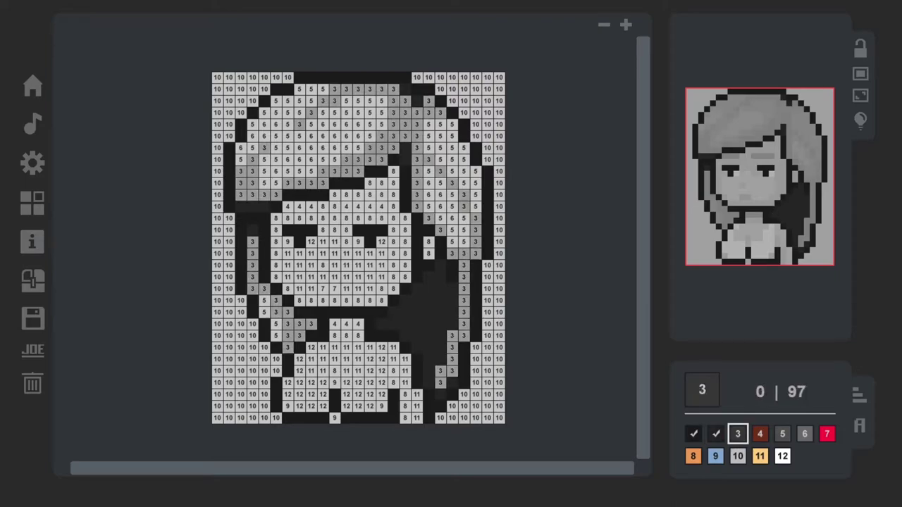
# Paint all 97 colour-3 cells in the top hair, right side, under the bangs and lower left.
pyautogui.moveTo(300, 124)
pyautogui.mouseDown()
pyautogui.moveTo(346, 89)
pyautogui.moveTo(393, 89)
pyautogui.moveTo(394, 148)
pyautogui.moveTo(405, 136)
pyautogui.moveTo(405, 101)
pyautogui.moveTo(440, 112)
pyautogui.moveTo(416, 136)
pyautogui.moveTo(417, 206)
pyautogui.moveTo(440, 229)
pyautogui.moveTo(475, 241)
pyautogui.moveTo(475, 218)
pyautogui.moveTo(452, 183)
pyautogui.mouseUp()
pyautogui.click(440, 171)
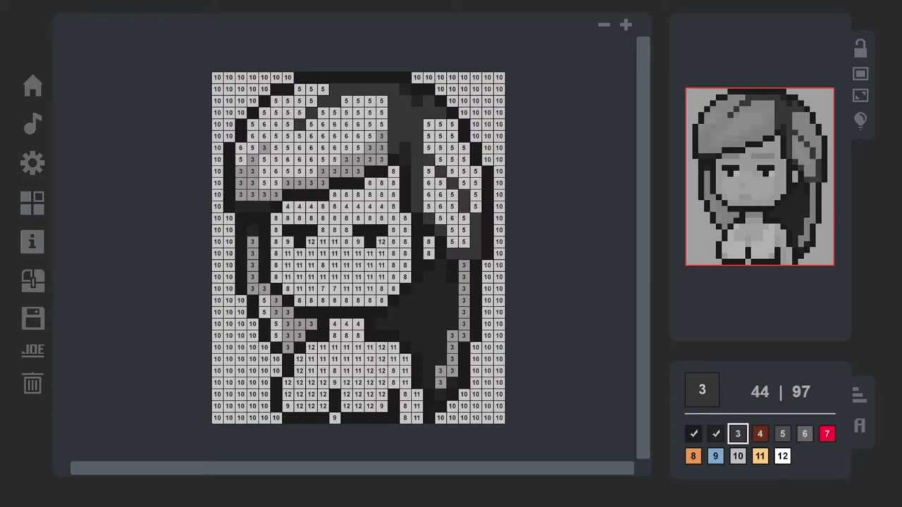
pyautogui.moveTo(463, 265)
pyautogui.mouseDown()
pyautogui.moveTo(464, 335)
pyautogui.moveTo(440, 382)
pyautogui.mouseUp()
pyautogui.moveTo(381, 136)
pyautogui.mouseDown()
pyautogui.moveTo(381, 160)
pyautogui.moveTo(369, 147)
pyautogui.moveTo(322, 184)
pyautogui.moveTo(241, 194)
pyautogui.moveTo(264, 148)
pyautogui.mouseUp()
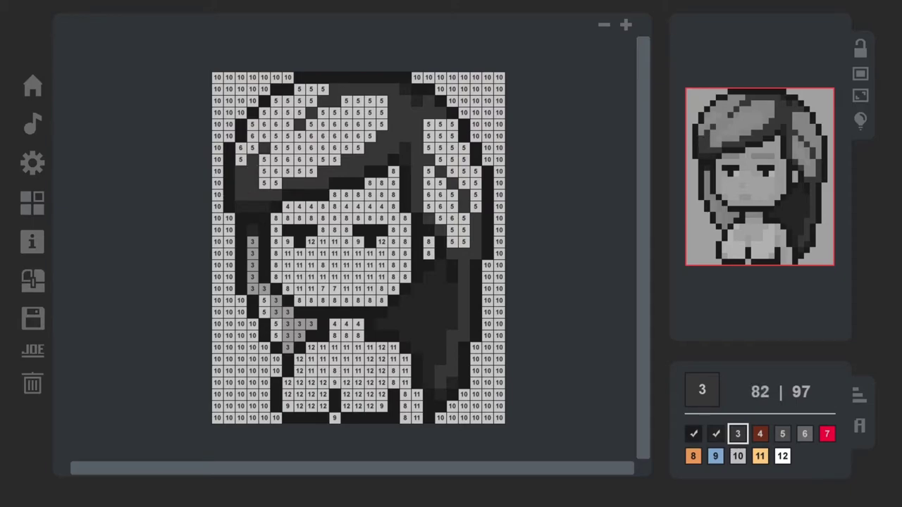
pyautogui.moveTo(252, 242)
pyautogui.mouseDown()
pyautogui.moveTo(253, 288)
pyautogui.moveTo(288, 312)
pyautogui.moveTo(288, 348)
pyautogui.moveTo(299, 325)
pyautogui.moveTo(311, 324)
pyautogui.mouseUp()
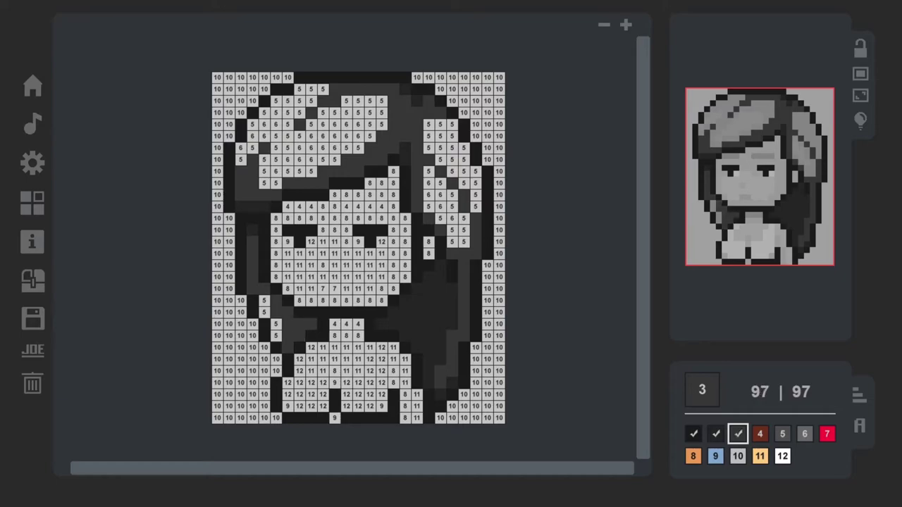
# Colour the eyebrows and three neck cells dark red, then grey the upper-left colour-5 hair.
pyautogui.moveTo(287, 207); pyautogui.dragTo(381, 206)
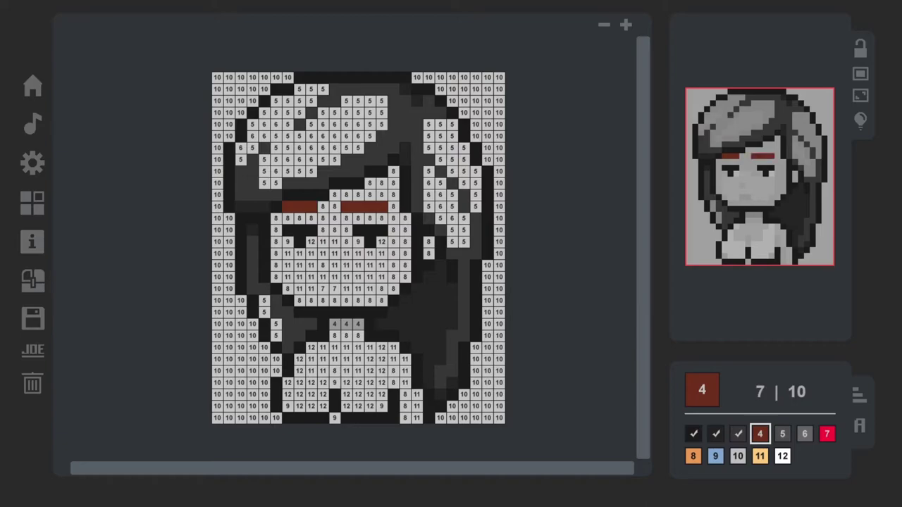
pyautogui.moveTo(335, 324); pyautogui.dragTo(358, 324)
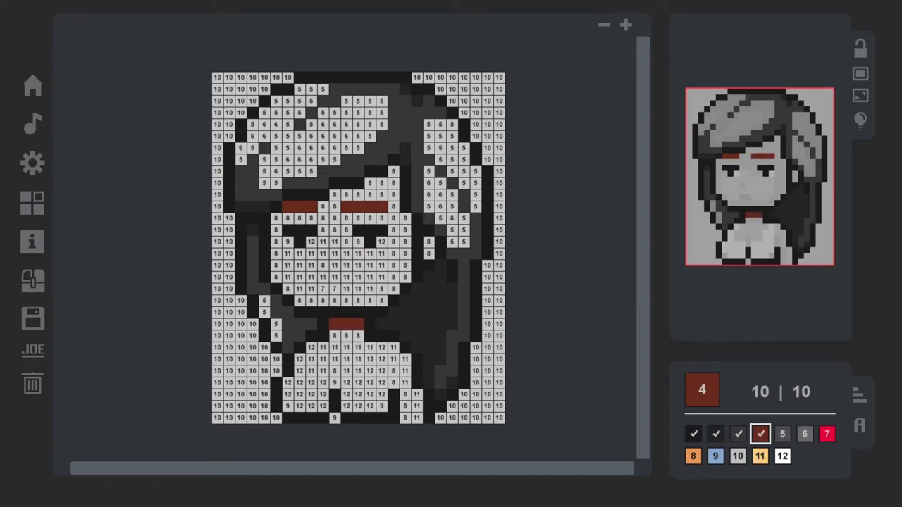
pyautogui.moveTo(323, 88)
pyautogui.mouseDown()
pyautogui.moveTo(264, 112)
pyautogui.moveTo(288, 112)
pyautogui.mouseUp()
pyautogui.click(252, 124)
pyautogui.click(252, 147)
pyautogui.click(300, 112)
pyautogui.click(300, 136)
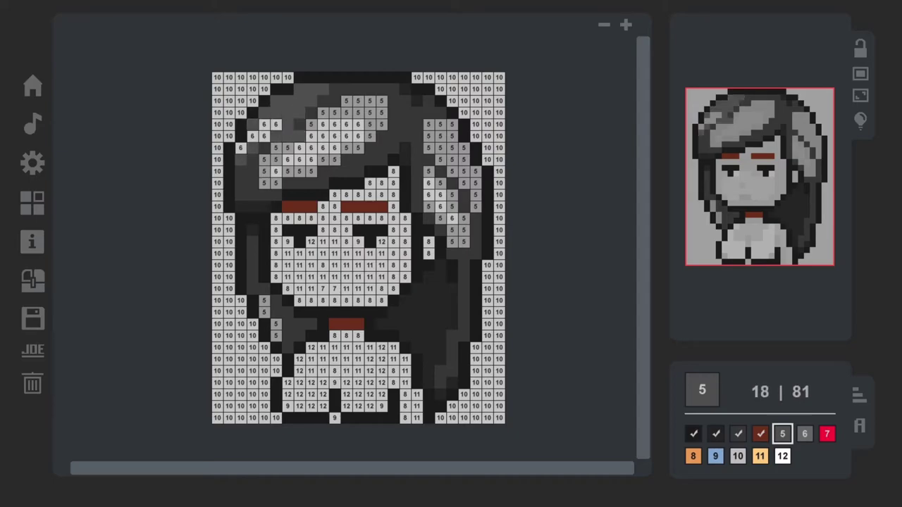
pyautogui.moveTo(288, 147)
pyautogui.mouseDown()
pyautogui.moveTo(265, 183)
pyautogui.moveTo(358, 148)
pyautogui.moveTo(370, 125)
pyautogui.moveTo(381, 124)
pyautogui.moveTo(323, 112)
pyautogui.moveTo(358, 101)
pyautogui.mouseUp()
# Finish the remaining grey colour-5 cells in the top, right and lower hair.
pyautogui.click(276, 183)
pyautogui.click(311, 125)
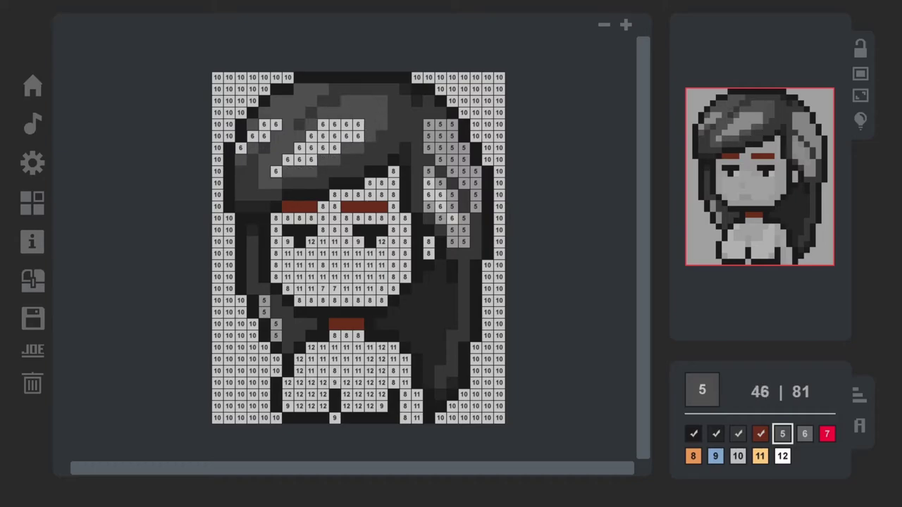
pyautogui.moveTo(429, 124)
pyautogui.mouseDown()
pyautogui.moveTo(452, 136)
pyautogui.moveTo(429, 147)
pyautogui.moveTo(464, 159)
pyautogui.moveTo(452, 171)
pyautogui.moveTo(476, 171)
pyautogui.moveTo(476, 207)
pyautogui.mouseUp()
pyautogui.click(464, 183)
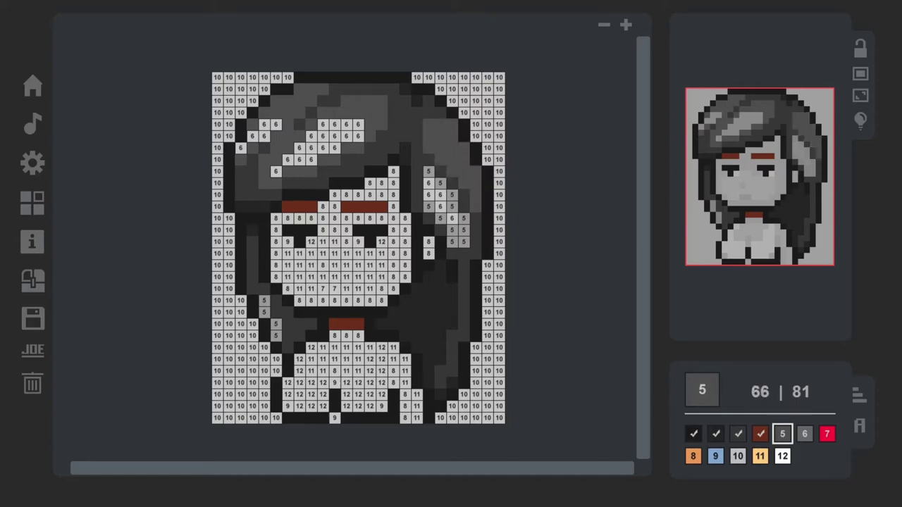
pyautogui.click(428, 172)
pyautogui.click(452, 194)
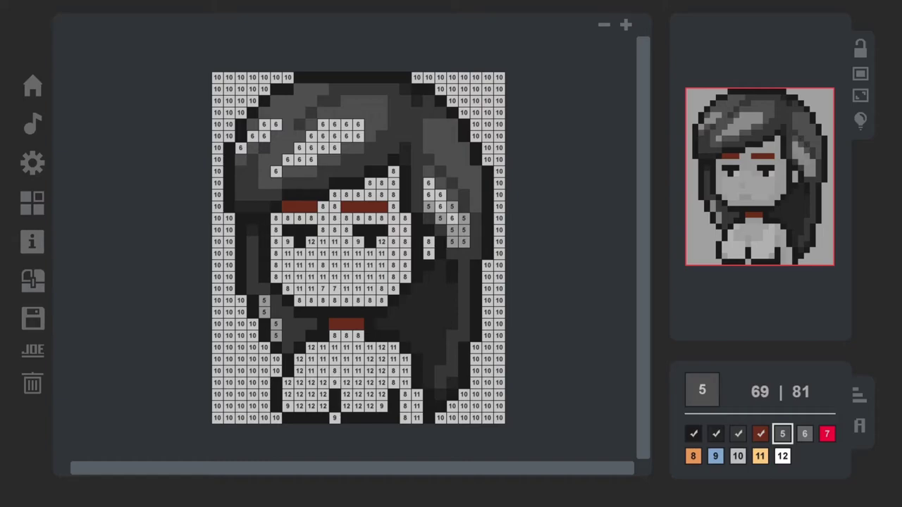
pyautogui.moveTo(452, 207)
pyautogui.mouseDown()
pyautogui.moveTo(463, 230)
pyautogui.moveTo(451, 230)
pyautogui.mouseUp()
pyautogui.click(441, 217)
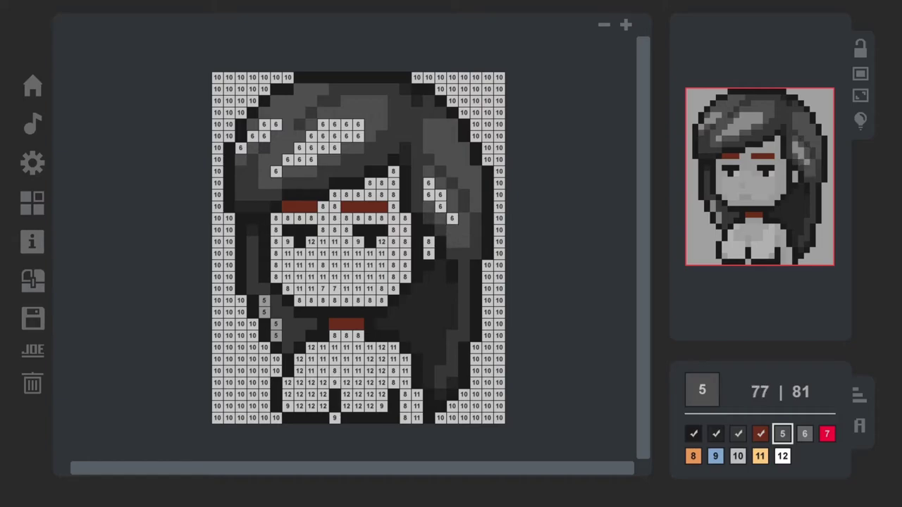
pyautogui.moveTo(275, 336); pyautogui.dragTo(275, 324)
pyautogui.click(263, 312)
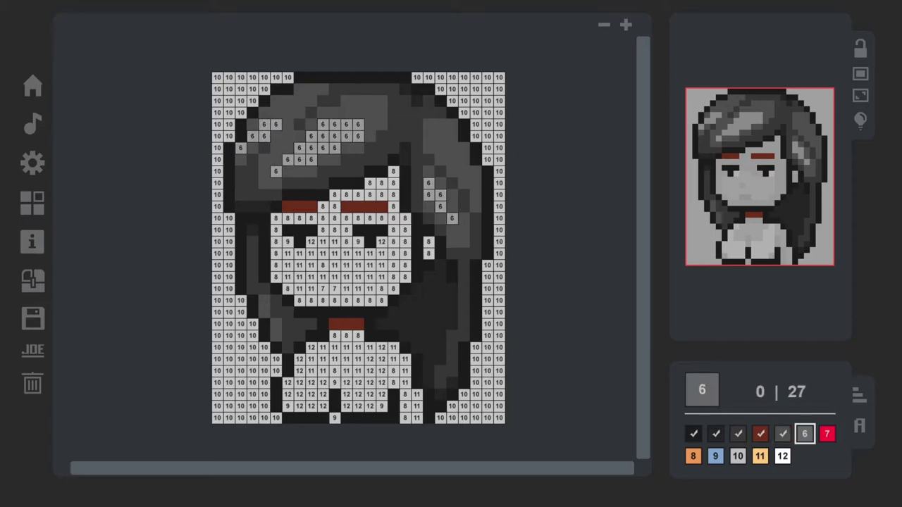
# Fill all 27 colour-6 highlight cells in the upper and right hair.
pyautogui.click(240, 147)
pyautogui.click(264, 135)
pyautogui.moveTo(264, 124); pyautogui.dragTo(276, 124)
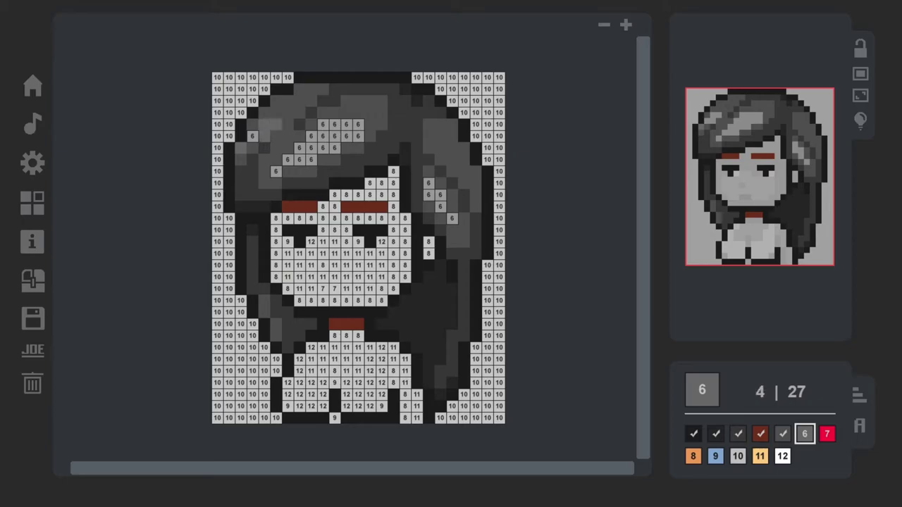
pyautogui.click(252, 136)
pyautogui.click(276, 171)
pyautogui.moveTo(288, 159)
pyautogui.mouseDown()
pyautogui.moveTo(358, 124)
pyautogui.moveTo(322, 147)
pyautogui.mouseUp()
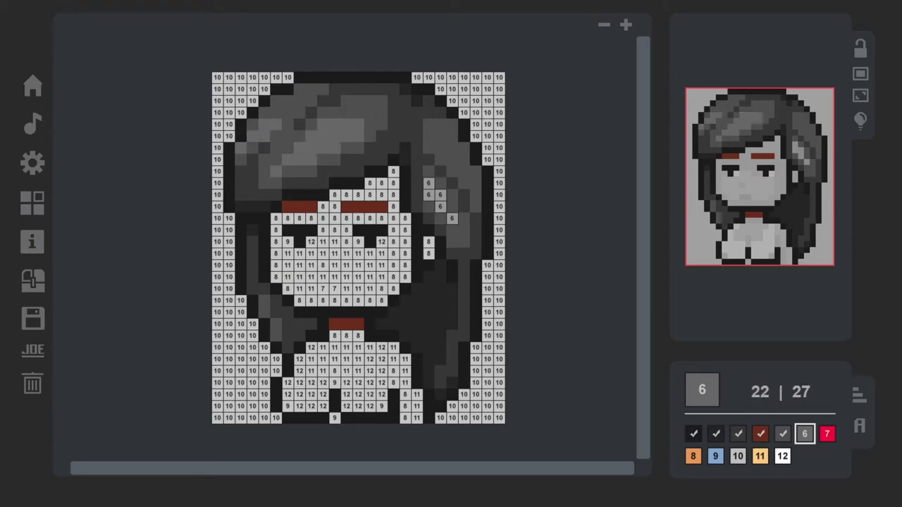
pyautogui.moveTo(429, 183); pyautogui.dragTo(440, 207)
pyautogui.click(452, 217)
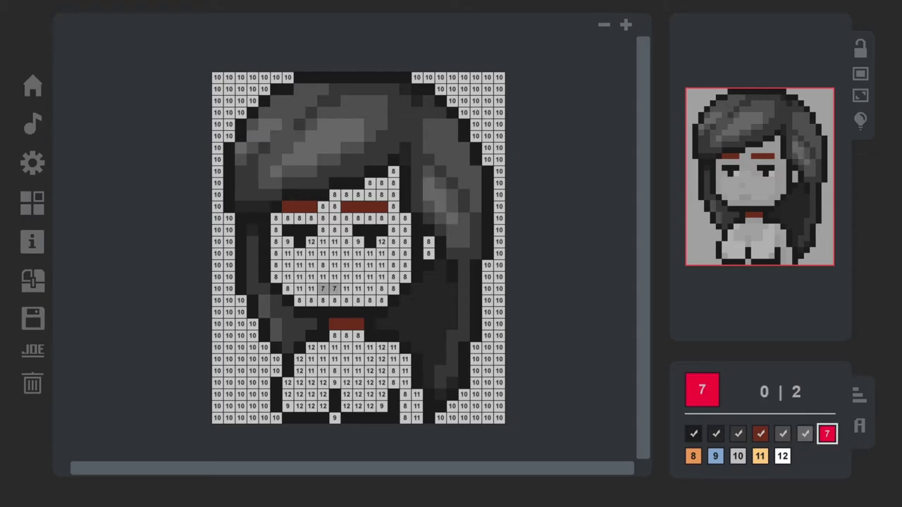
# Colour the two lip cells red and all 67 orange skin cells.
pyautogui.moveTo(323, 289); pyautogui.dragTo(334, 289)
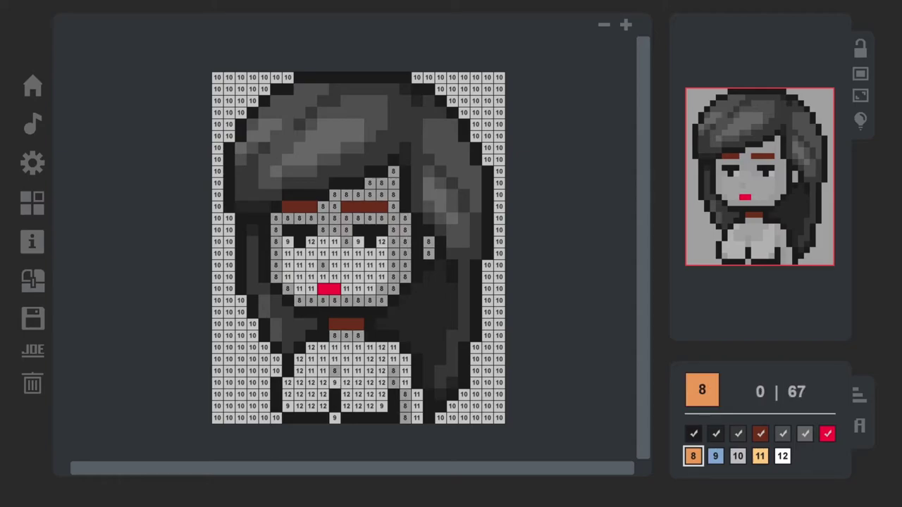
pyautogui.moveTo(334, 194)
pyautogui.mouseDown()
pyautogui.moveTo(393, 195)
pyautogui.moveTo(394, 171)
pyautogui.moveTo(370, 183)
pyautogui.moveTo(346, 219)
pyautogui.moveTo(323, 207)
pyautogui.moveTo(276, 230)
pyautogui.mouseUp()
pyautogui.moveTo(276, 277)
pyautogui.mouseDown()
pyautogui.moveTo(276, 242)
pyautogui.moveTo(346, 229)
pyautogui.moveTo(346, 242)
pyautogui.moveTo(393, 288)
pyautogui.mouseUp()
pyautogui.click(393, 230)
pyautogui.moveTo(404, 218)
pyautogui.mouseDown()
pyautogui.moveTo(405, 277)
pyautogui.moveTo(323, 300)
pyautogui.moveTo(299, 301)
pyautogui.moveTo(288, 289)
pyautogui.mouseUp()
pyautogui.click(323, 265)
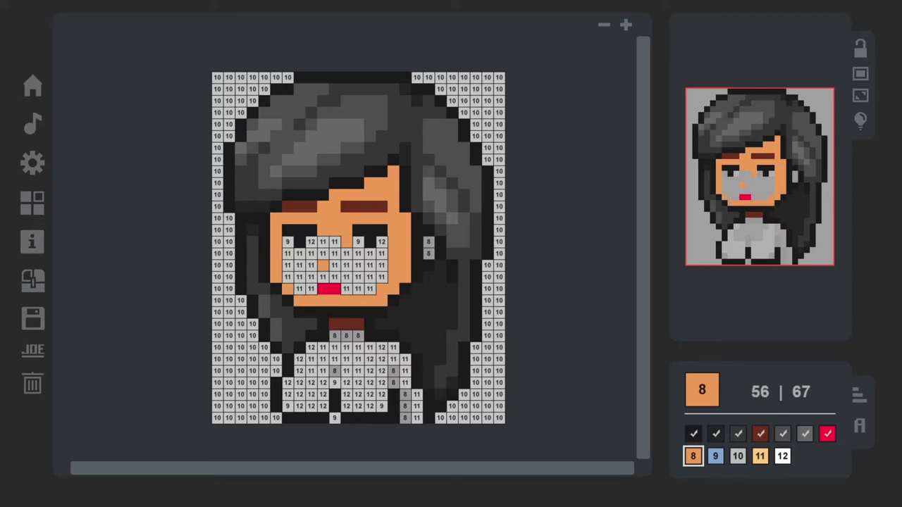
pyautogui.click(335, 370)
pyautogui.moveTo(393, 371); pyautogui.dragTo(405, 418)
pyautogui.moveTo(335, 336); pyautogui.dragTo(358, 335)
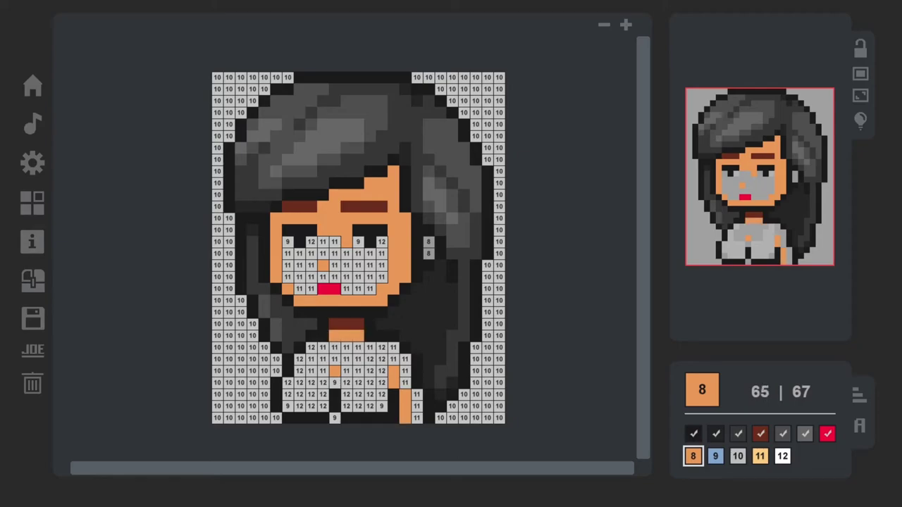
pyautogui.moveTo(428, 242); pyautogui.dragTo(428, 253)
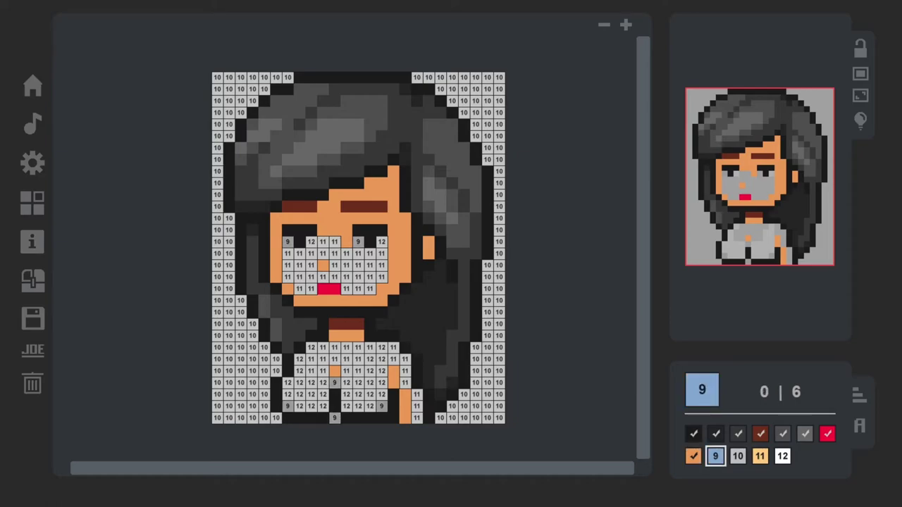
# Fill the blue colour-9 cells in both eyes and on the top.
pyautogui.click(287, 242)
pyautogui.click(358, 241)
pyautogui.click(335, 383)
pyautogui.click(381, 406)
# Fill the last blue cell, start the bottom-left background, and blacken four dark left cells.
pyautogui.click(334, 418)
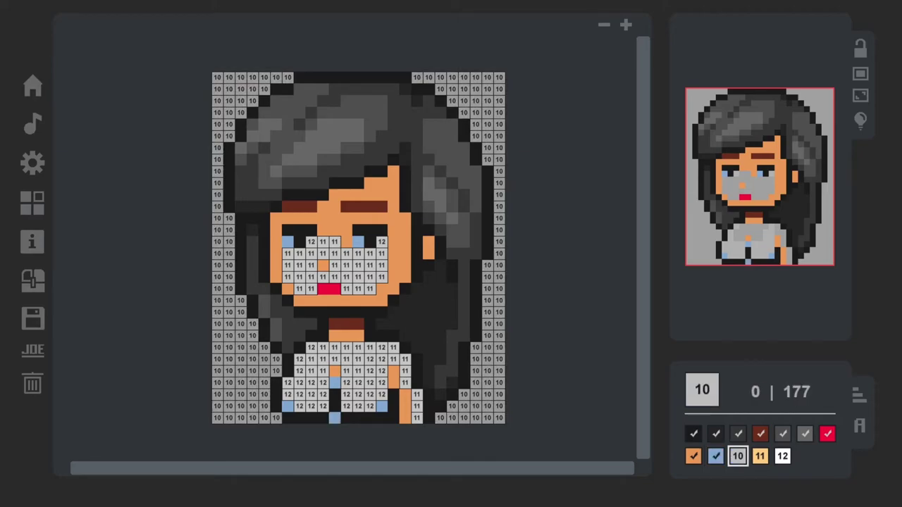
pyautogui.moveTo(217, 418)
pyautogui.mouseDown()
pyautogui.moveTo(264, 418)
pyautogui.moveTo(265, 371)
pyautogui.moveTo(276, 371)
pyautogui.moveTo(241, 348)
pyautogui.moveTo(218, 395)
pyautogui.moveTo(229, 360)
pyautogui.moveTo(252, 394)
pyautogui.moveTo(252, 324)
pyautogui.moveTo(229, 324)
pyautogui.moveTo(241, 336)
pyautogui.moveTo(241, 300)
pyautogui.moveTo(217, 312)
pyautogui.moveTo(241, 219)
pyautogui.moveTo(229, 265)
pyautogui.mouseUp()
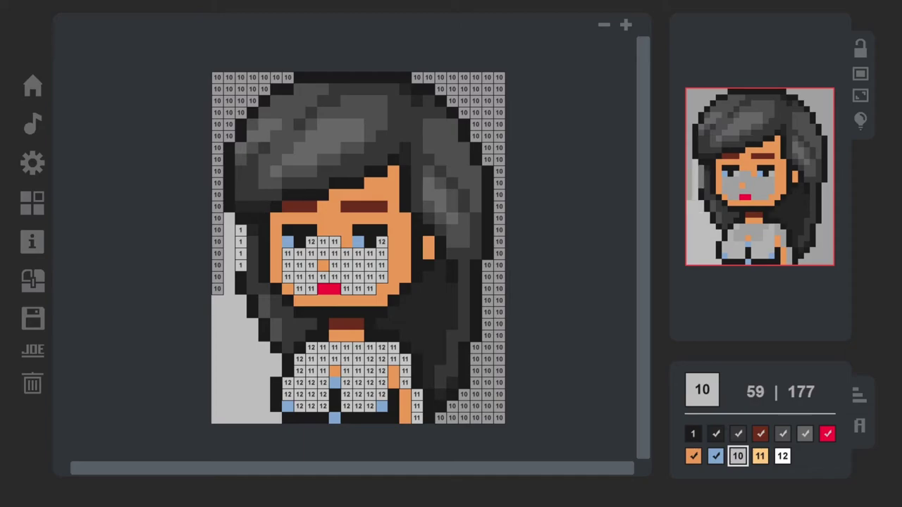
pyautogui.click(693, 433)
pyautogui.moveTo(240, 230)
pyautogui.mouseDown()
pyautogui.moveTo(240, 265)
pyautogui.moveTo(217, 276)
pyautogui.moveTo(217, 77)
pyautogui.moveTo(288, 76)
pyautogui.moveTo(229, 101)
pyautogui.mouseUp()
pyautogui.click(737, 456)
# Fill the remaining grey background across the top left, top right and right side.
pyautogui.click(241, 112)
pyautogui.click(241, 100)
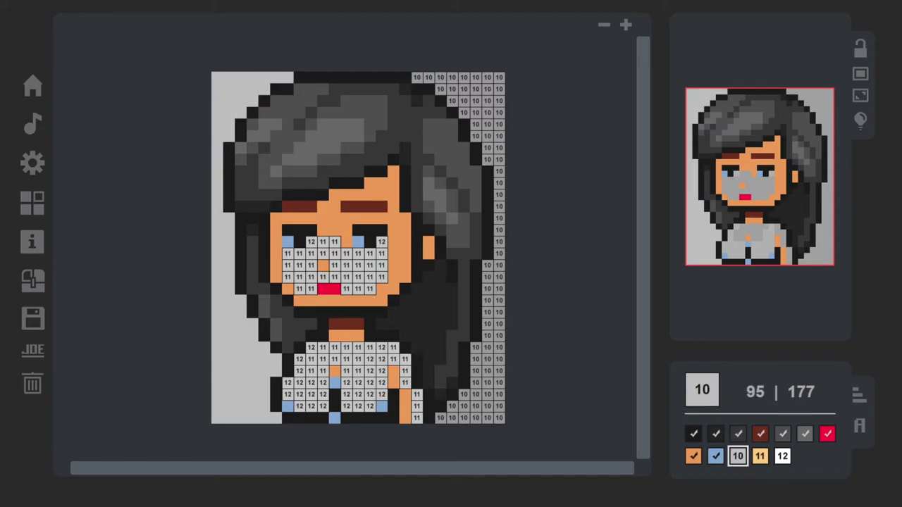
pyautogui.moveTo(415, 77); pyautogui.dragTo(499, 76)
pyautogui.moveTo(440, 89)
pyautogui.mouseDown()
pyautogui.moveTo(498, 89)
pyautogui.moveTo(498, 136)
pyautogui.moveTo(487, 159)
pyautogui.moveTo(499, 160)
pyautogui.moveTo(499, 417)
pyautogui.mouseUp()
pyautogui.moveTo(487, 264); pyautogui.dragTo(487, 418)
pyautogui.click(475, 347)
pyautogui.moveTo(475, 359)
pyautogui.mouseDown()
pyautogui.moveTo(475, 418)
pyautogui.moveTo(451, 418)
pyautogui.mouseUp()
pyautogui.click(441, 418)
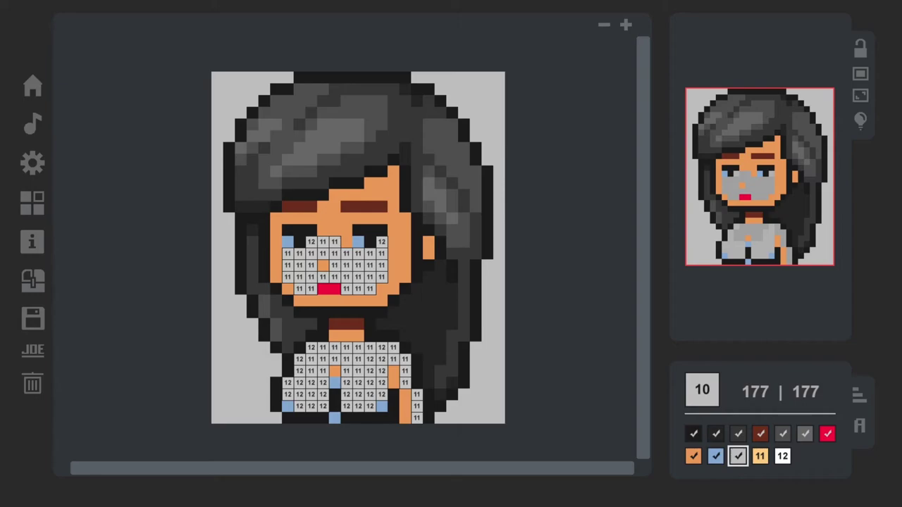
# Fill all 55 light skin cells on the face and chest, and whiten both eye cells.
pyautogui.moveTo(323, 242)
pyautogui.mouseDown()
pyautogui.moveTo(335, 254)
pyautogui.moveTo(300, 254)
pyautogui.moveTo(287, 266)
pyautogui.moveTo(311, 266)
pyautogui.moveTo(288, 277)
pyautogui.moveTo(300, 289)
pyautogui.moveTo(370, 277)
pyautogui.moveTo(382, 254)
pyautogui.moveTo(346, 253)
pyautogui.moveTo(370, 266)
pyautogui.moveTo(346, 288)
pyautogui.mouseUp()
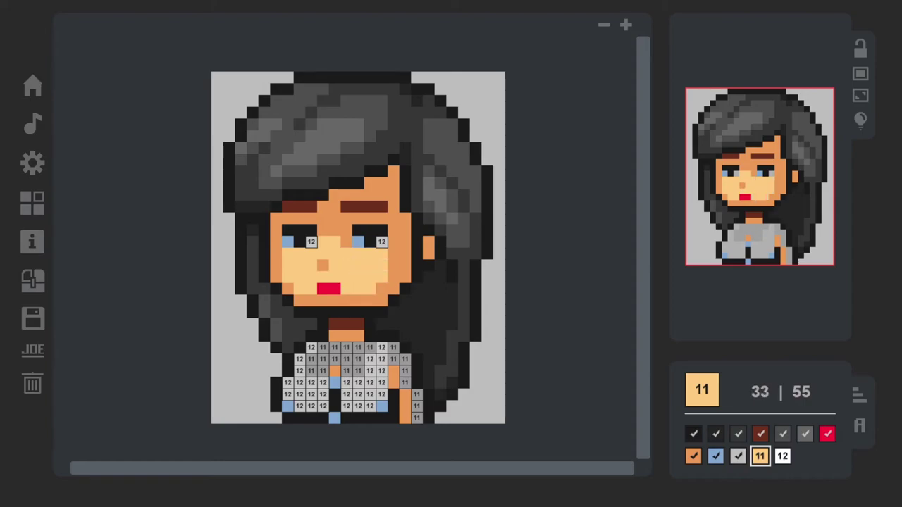
pyautogui.moveTo(311, 371)
pyautogui.mouseDown()
pyautogui.moveTo(334, 347)
pyautogui.moveTo(358, 358)
pyautogui.moveTo(334, 359)
pyautogui.moveTo(369, 348)
pyautogui.moveTo(393, 359)
pyautogui.moveTo(416, 394)
pyautogui.moveTo(417, 418)
pyautogui.mouseUp()
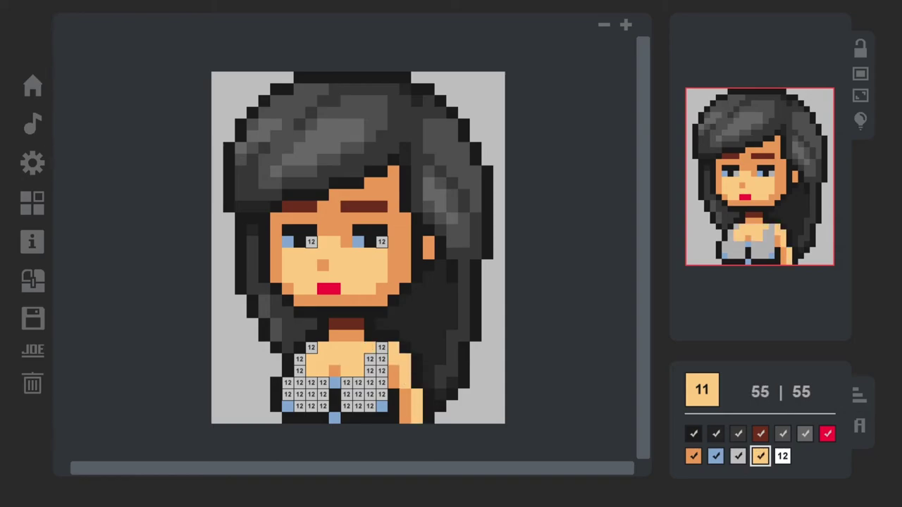
pyautogui.click(311, 242)
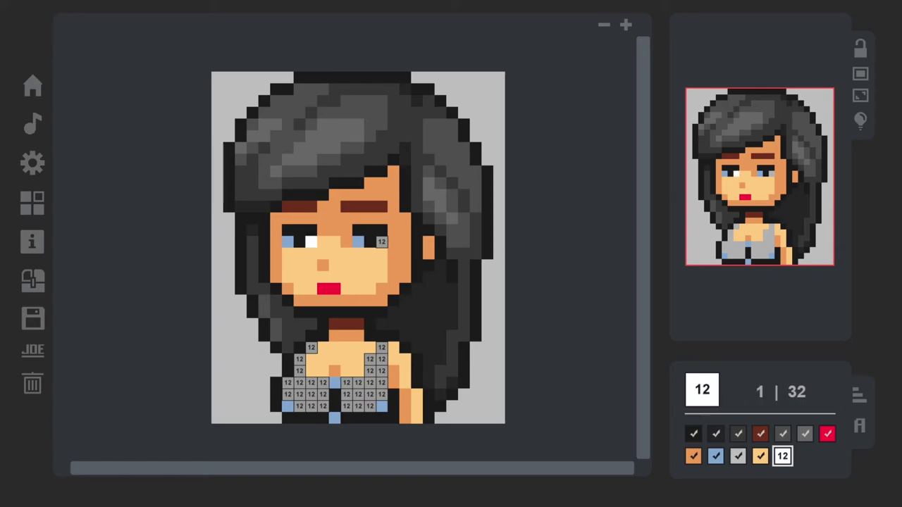
pyautogui.click(382, 241)
# Paint most of the white colour-12 cells on the girl's top.
pyautogui.moveTo(382, 347); pyautogui.dragTo(369, 395)
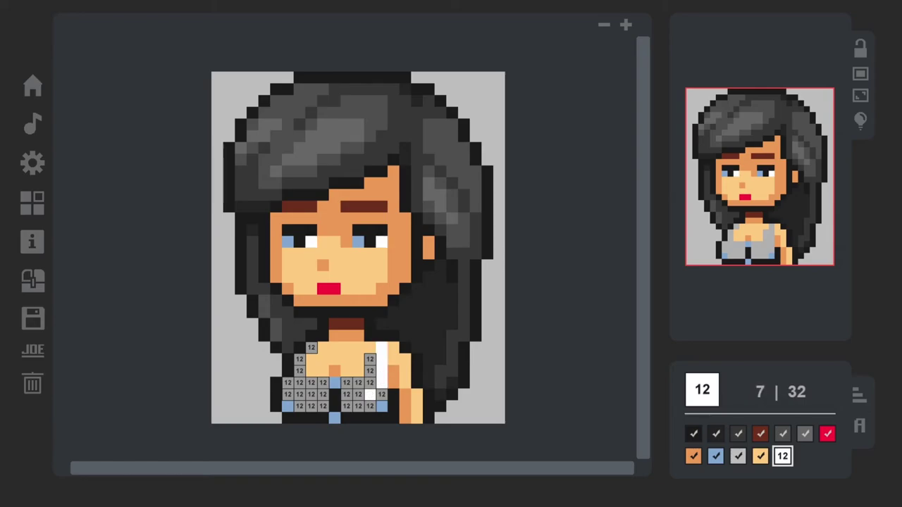
pyautogui.click(381, 394)
pyautogui.moveTo(370, 360)
pyautogui.mouseDown()
pyautogui.moveTo(369, 406)
pyautogui.moveTo(346, 406)
pyautogui.moveTo(358, 383)
pyautogui.moveTo(358, 394)
pyautogui.mouseUp()
pyautogui.click(311, 348)
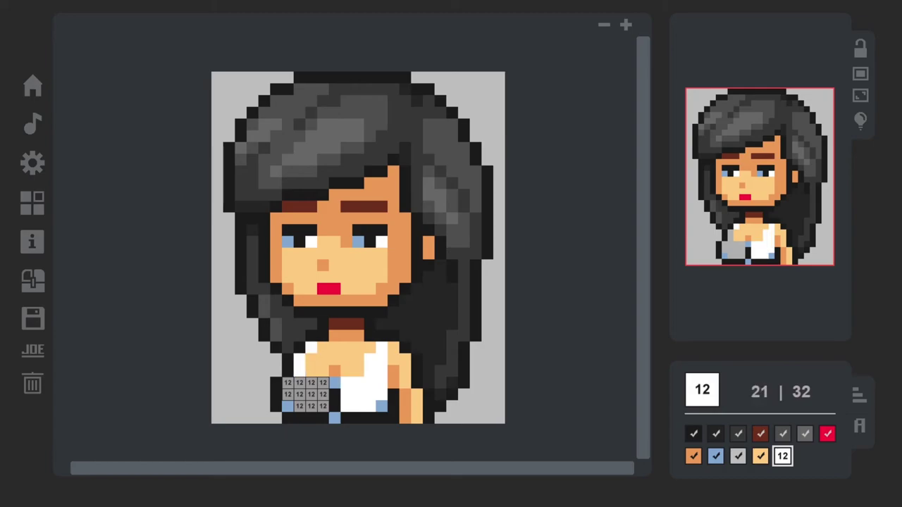